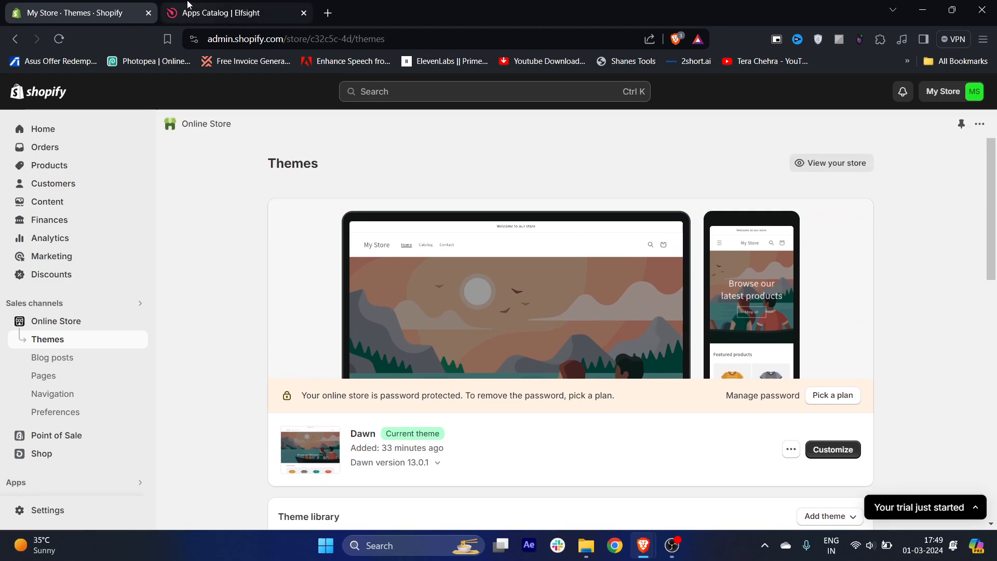
Search the web for elfsight in a new browser tab.
click(220, 12)
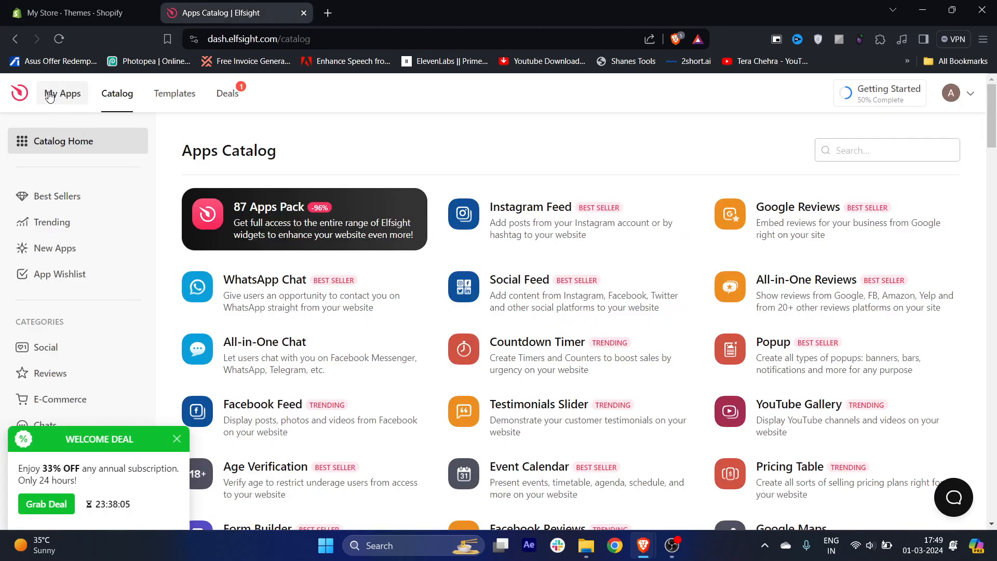
click(328, 13)
text(elfsight)
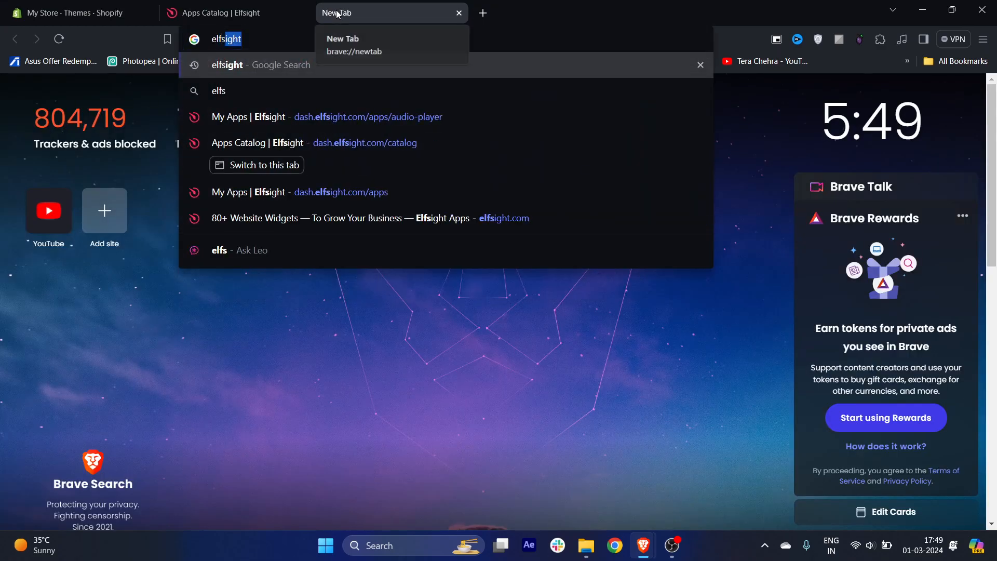
key(Return)
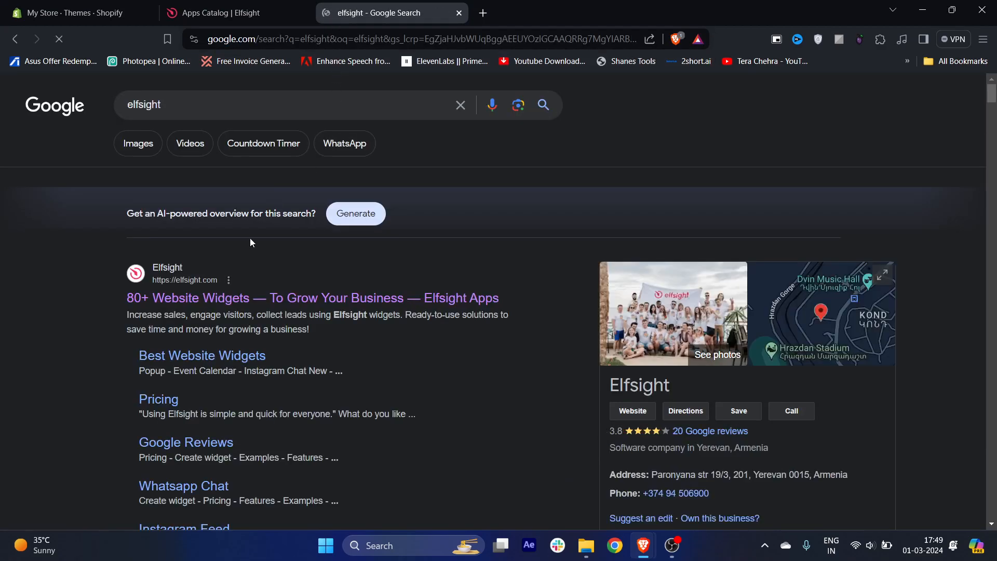
scroll(450, 316, down, 1)
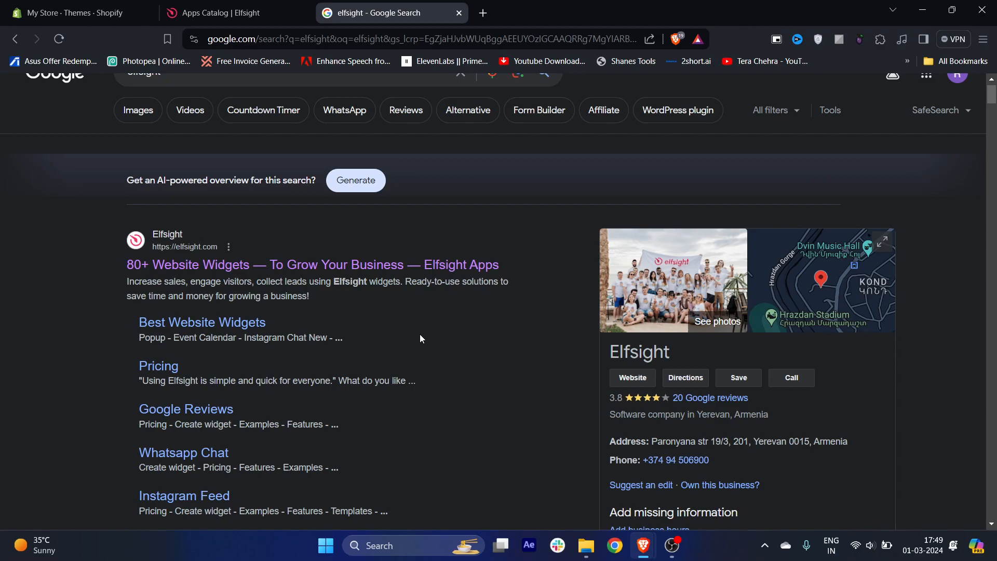
scroll(420, 335, up, 1)
Return to the Elfsight apps catalog, search it for rss, and open the RSS Feed app.
click(225, 6)
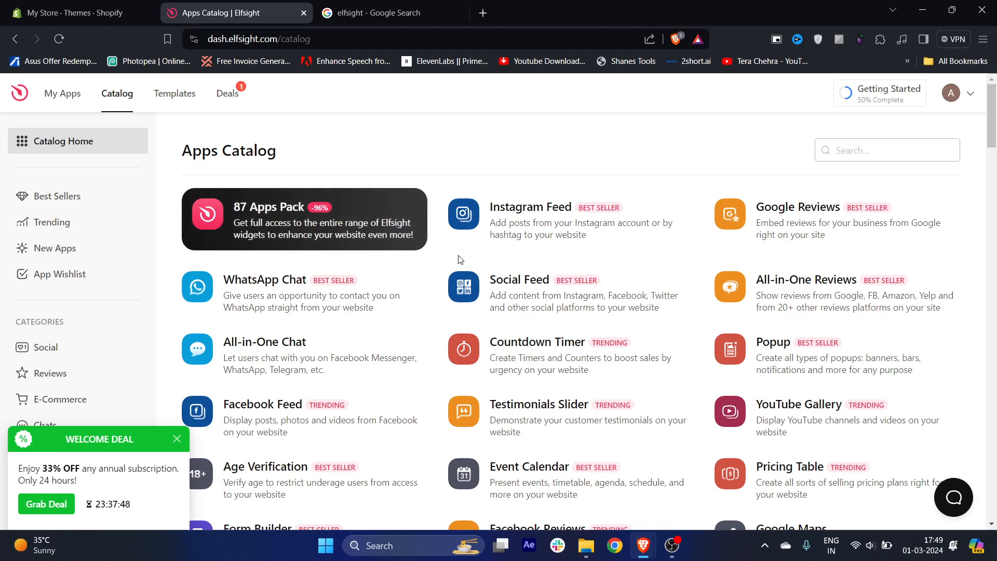
scroll(442, 273, down, 2)
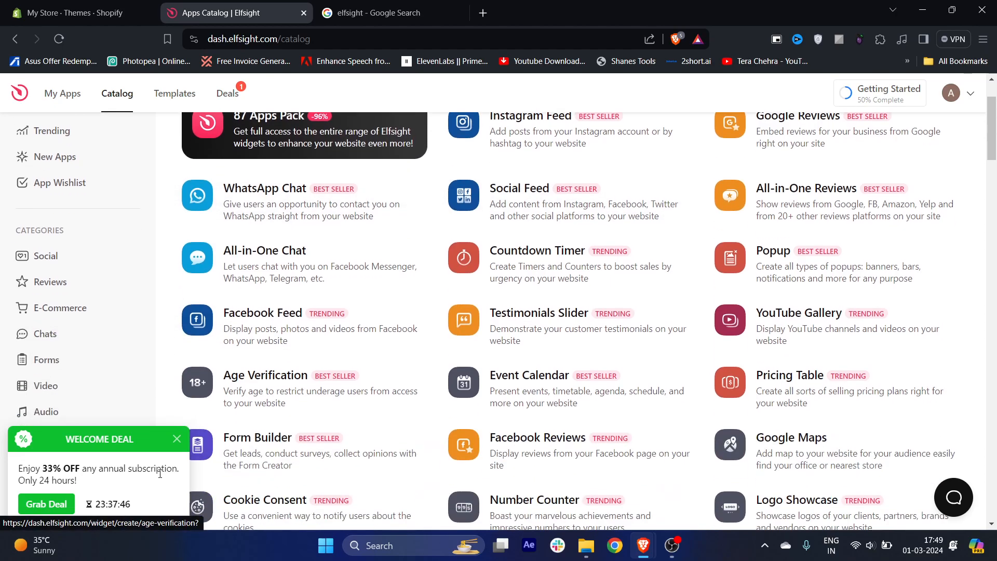
scroll(385, 285, up, 2)
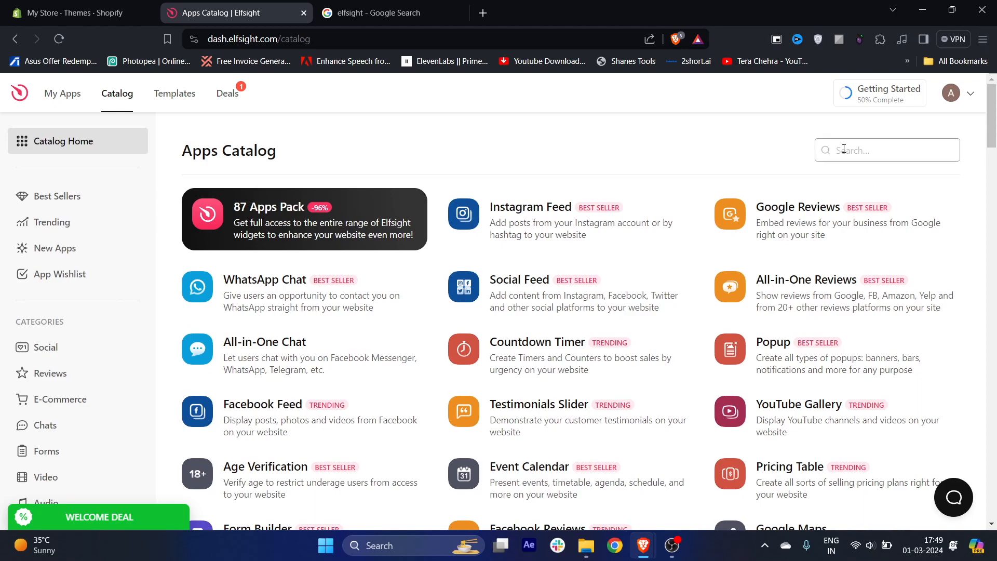
text(rss)
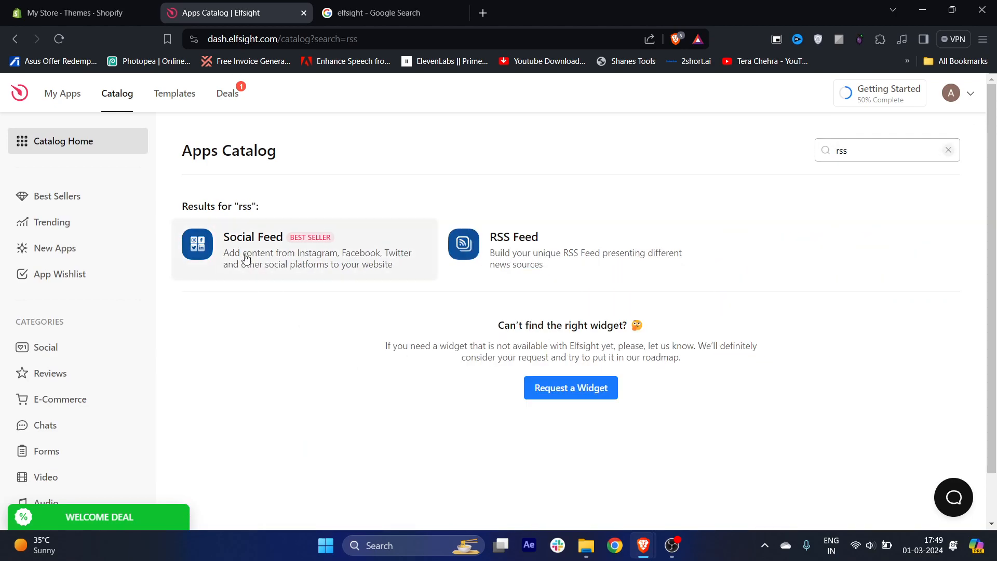
click(521, 247)
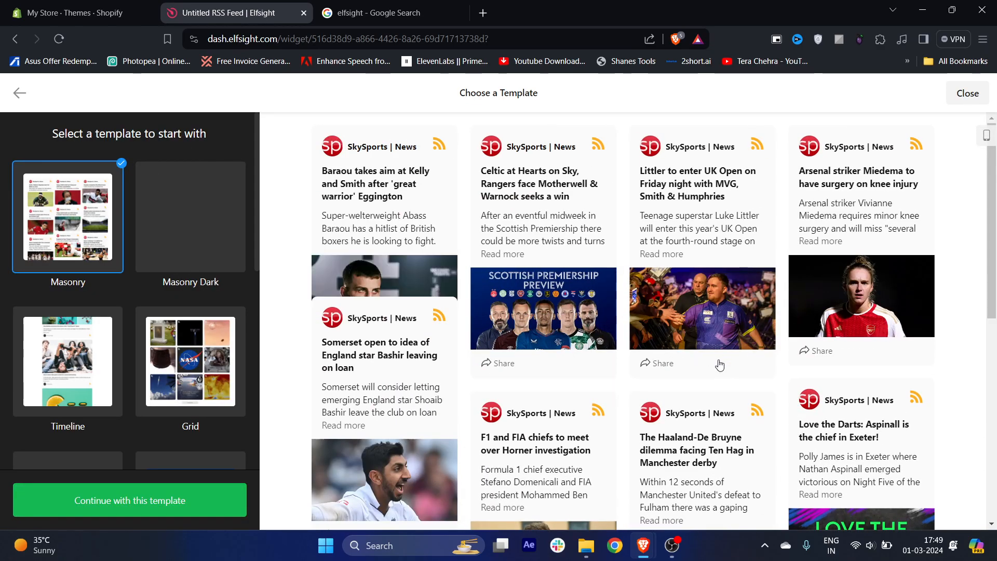
Preview the Masonry template and try the Masonry Dark template for the RSS feed.
scroll(585, 365, down, 1)
scroll(585, 365, up, 1)
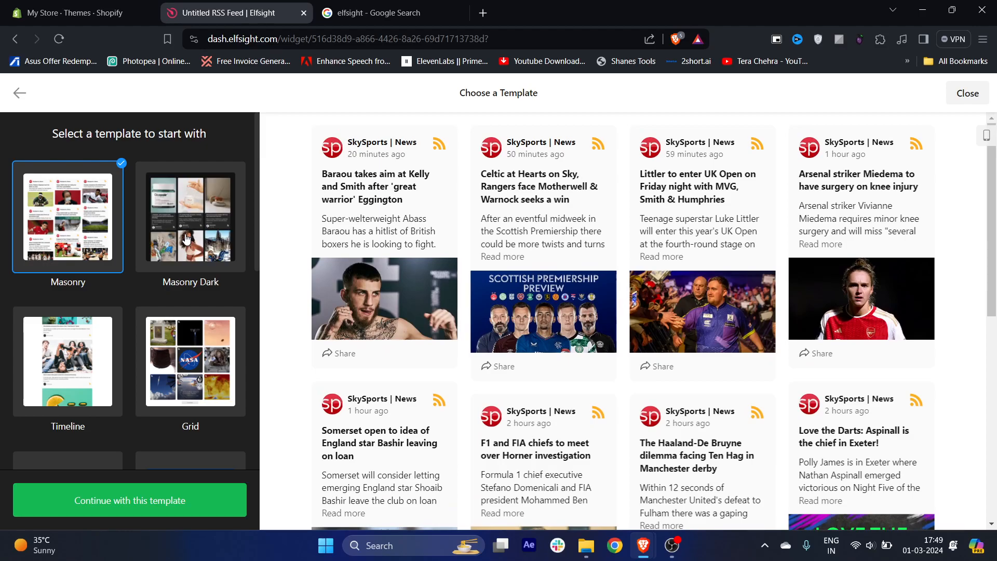
click(187, 239)
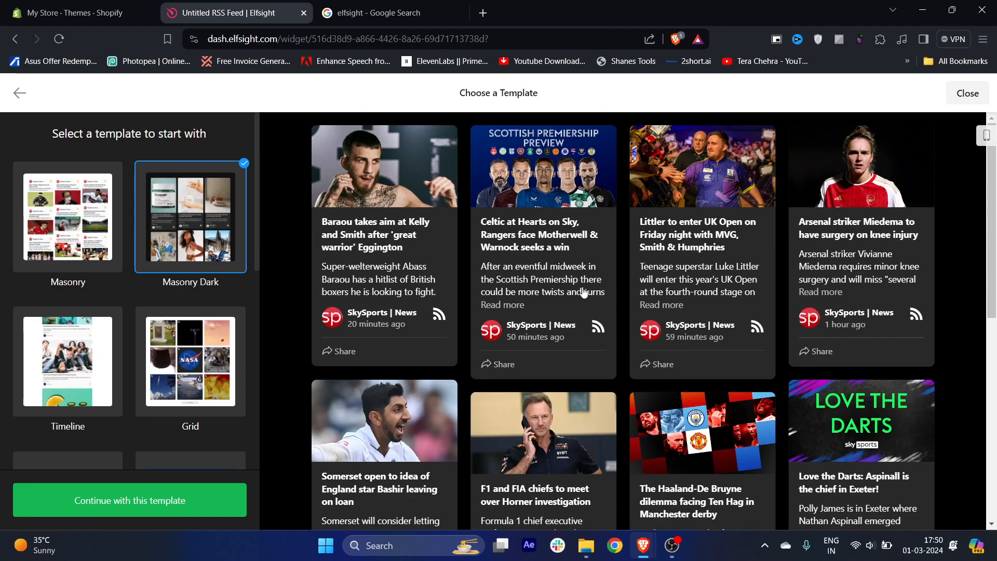
scroll(584, 292, down, 5)
scroll(584, 295, up, 5)
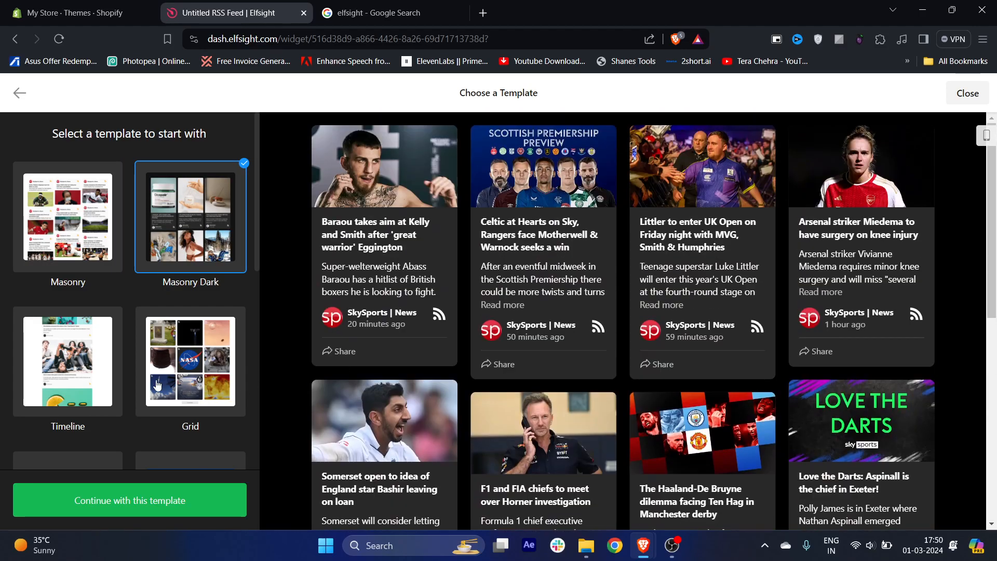
Start the widget from the Full Width Carousel template and add an RSS source with its URL left empty.
scroll(89, 334, down, 4)
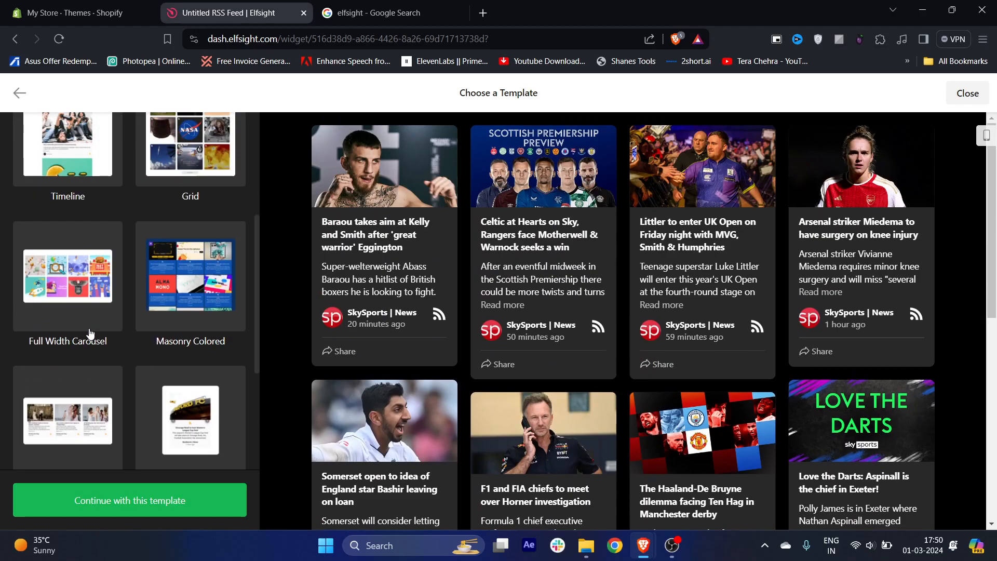
click(149, 298)
click(119, 286)
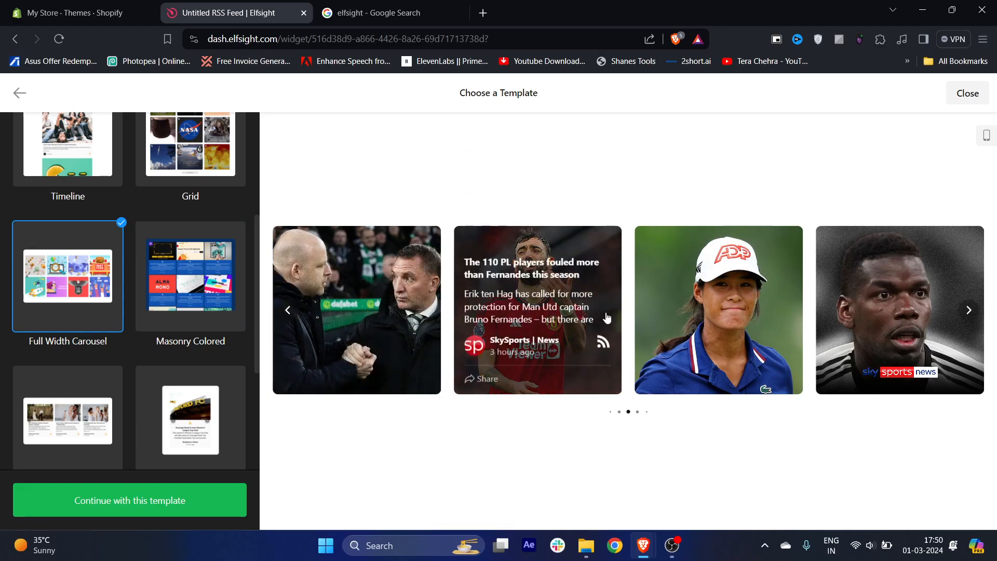
click(87, 501)
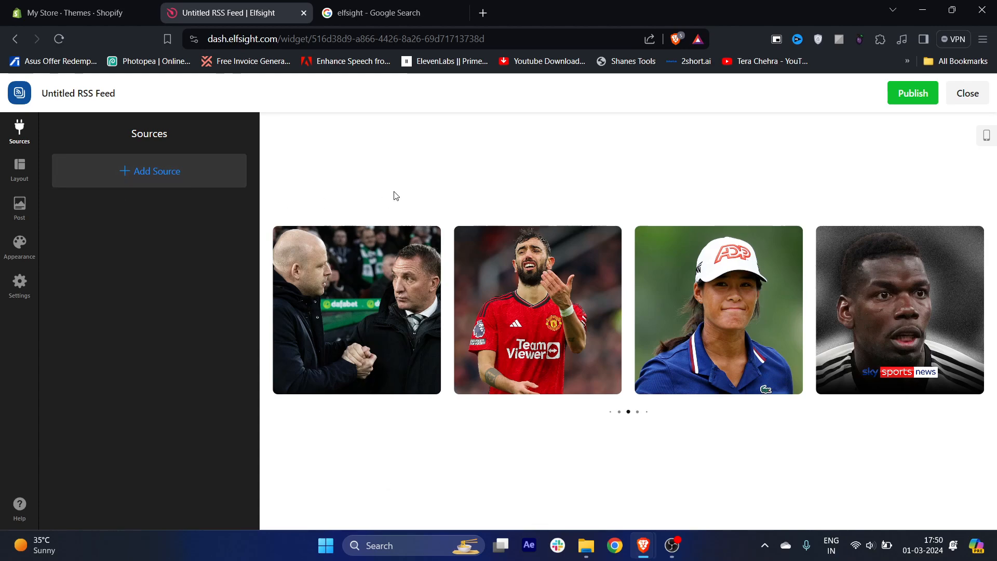
click(140, 179)
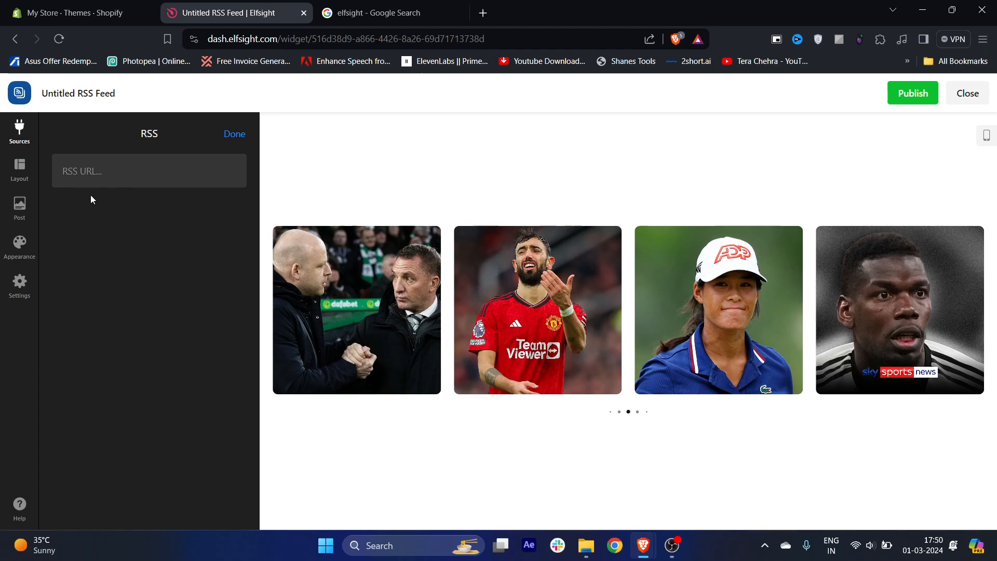
click(237, 135)
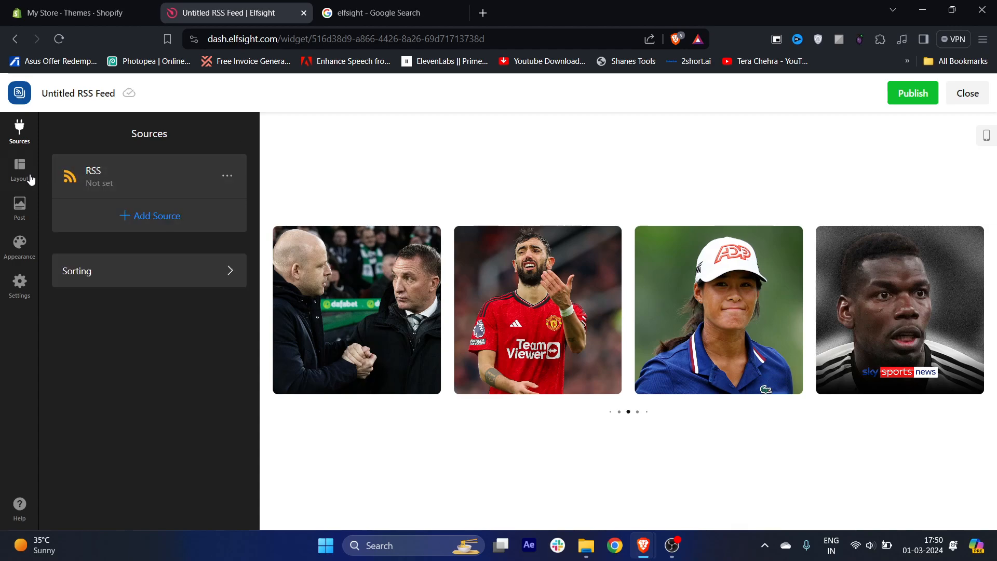
Try the Masonry, List, Slider and Carousel layouts and the header option, and set the feed's layout to Grid with the header off.
click(19, 172)
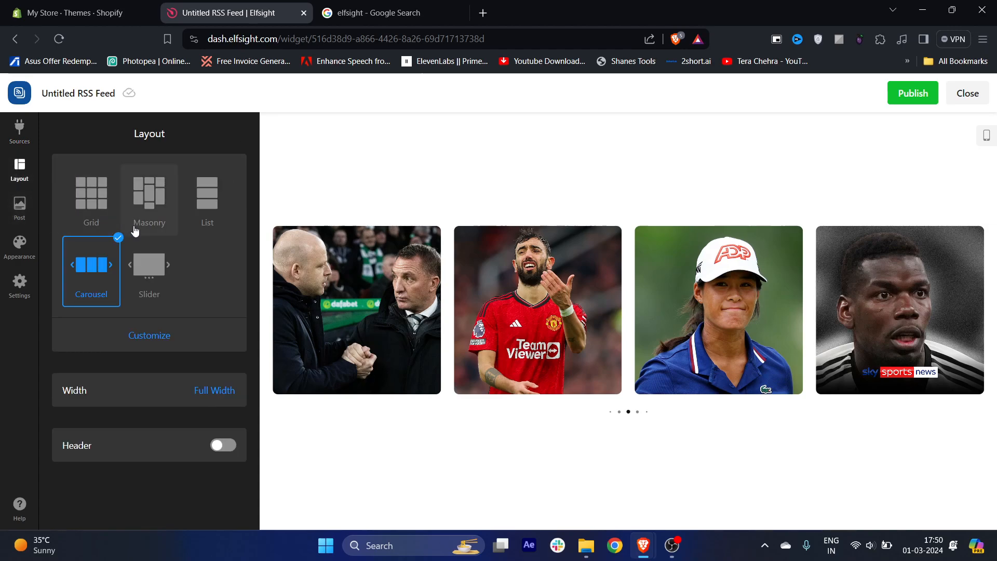
click(142, 205)
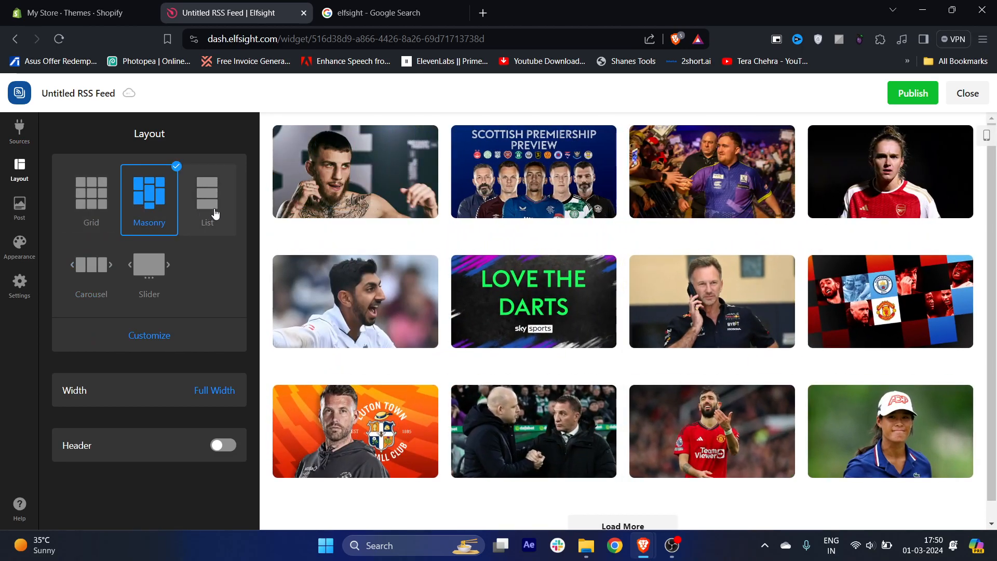
click(214, 215)
click(149, 267)
click(92, 275)
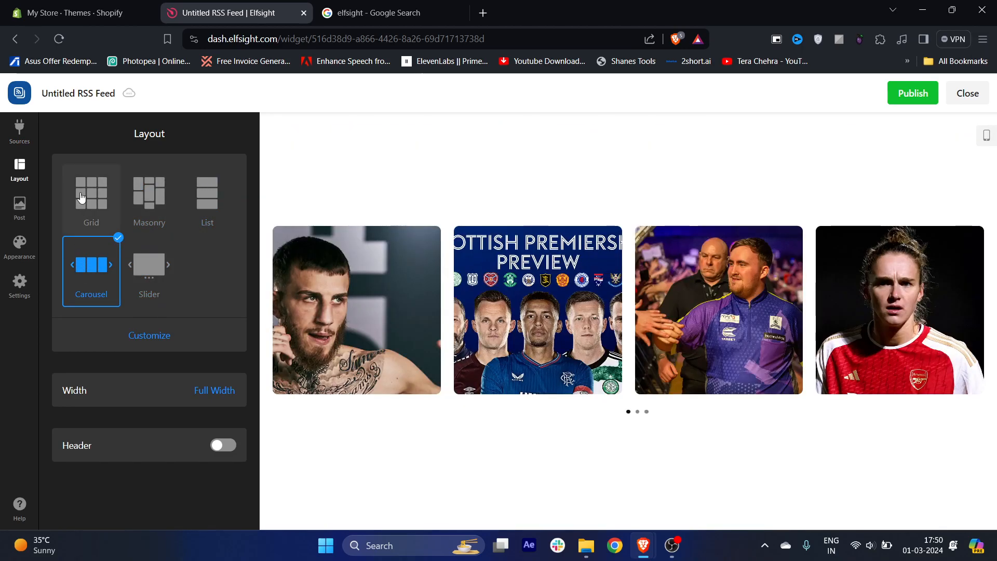
click(81, 196)
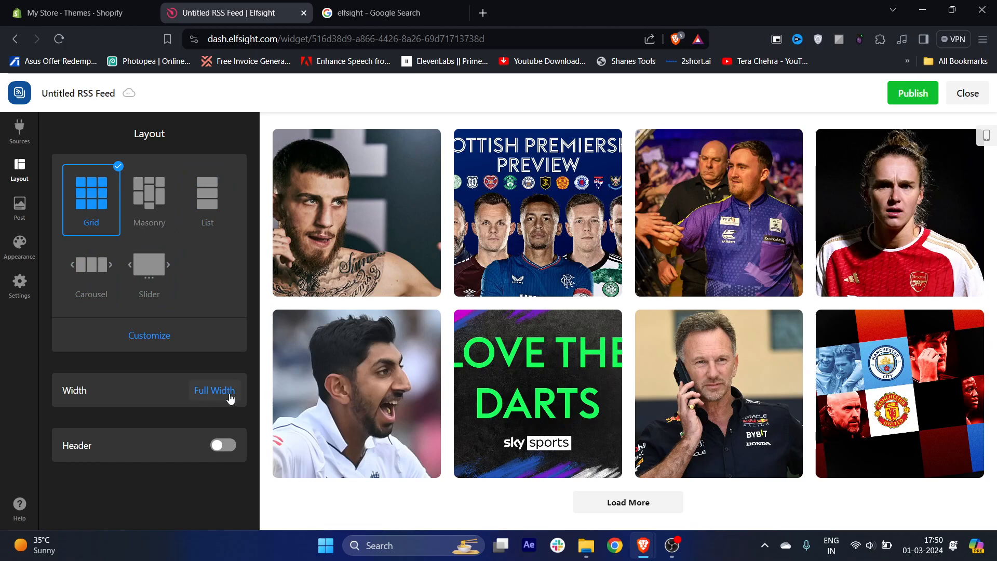
click(218, 451)
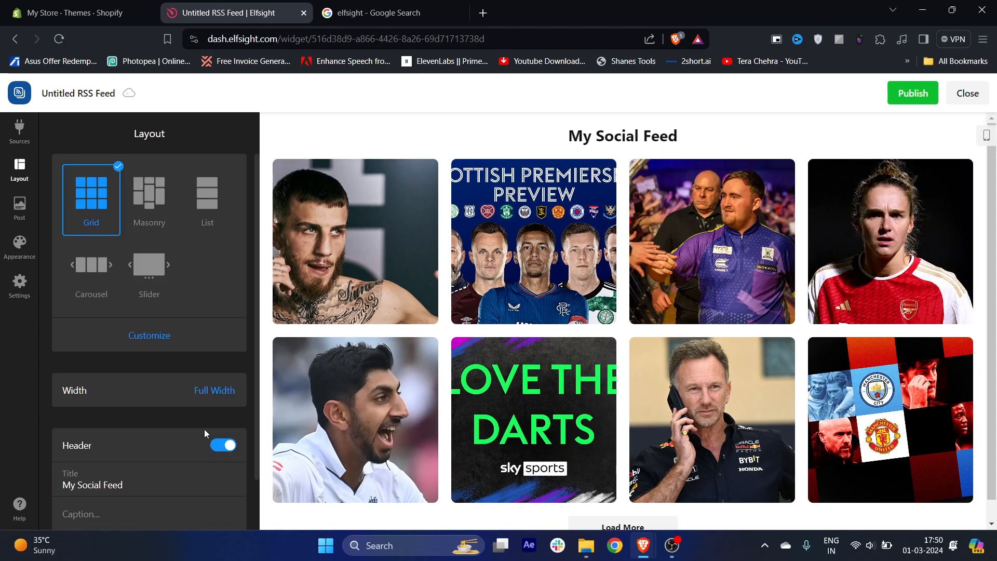
click(227, 449)
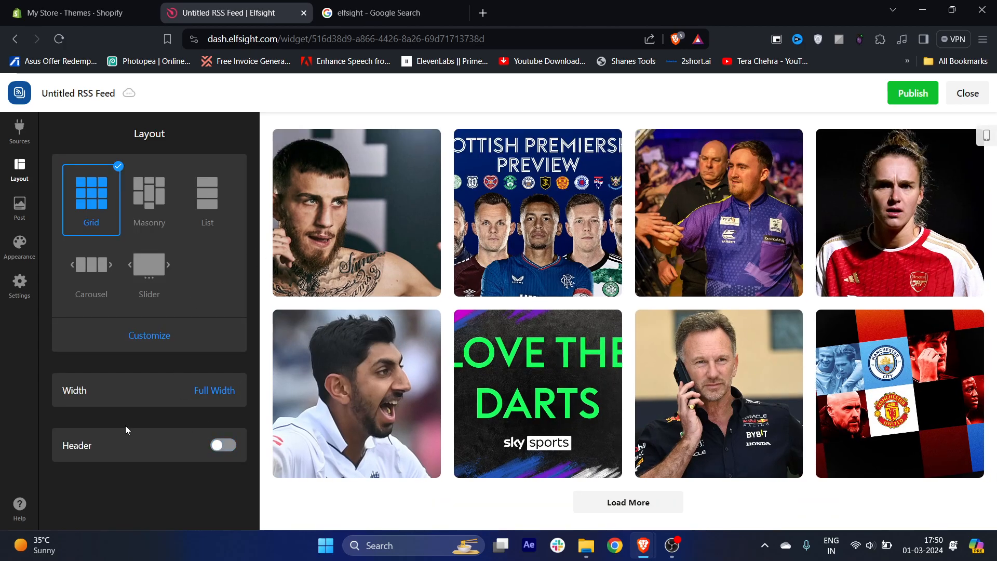
View the appearance options, publish the RSS feed widget, and select the Free plan after comparing the pricing plans.
click(19, 245)
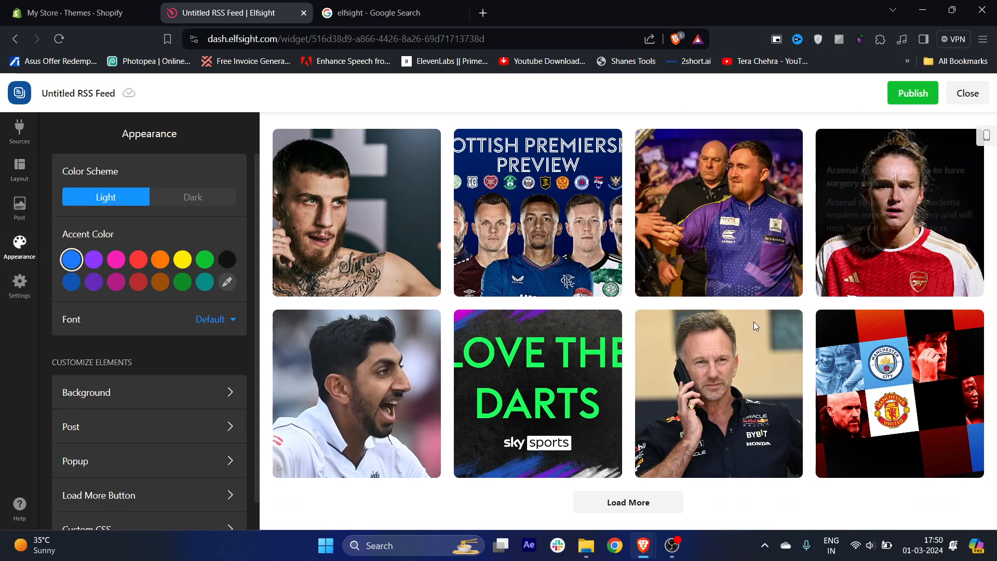
click(913, 93)
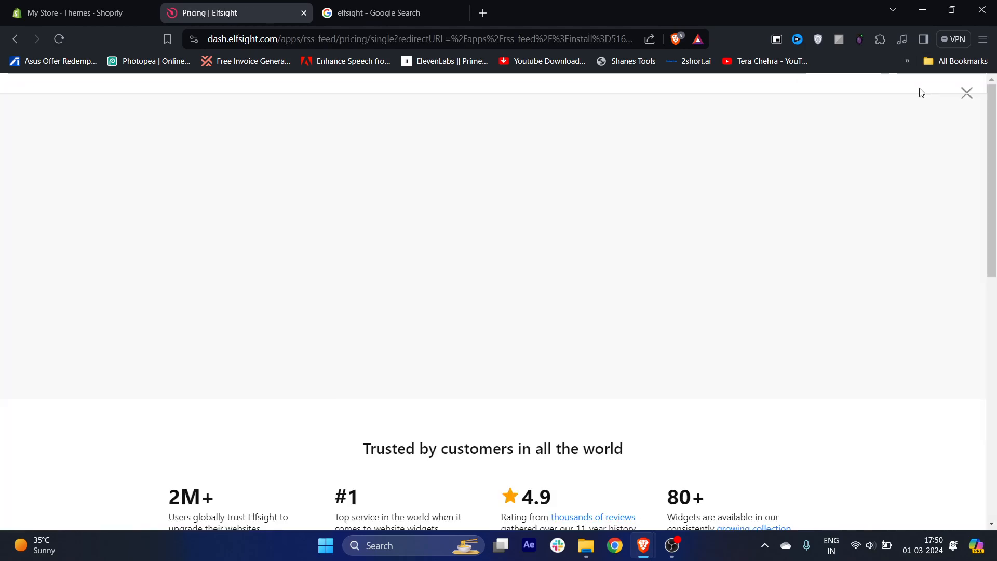
scroll(613, 265, down, 3)
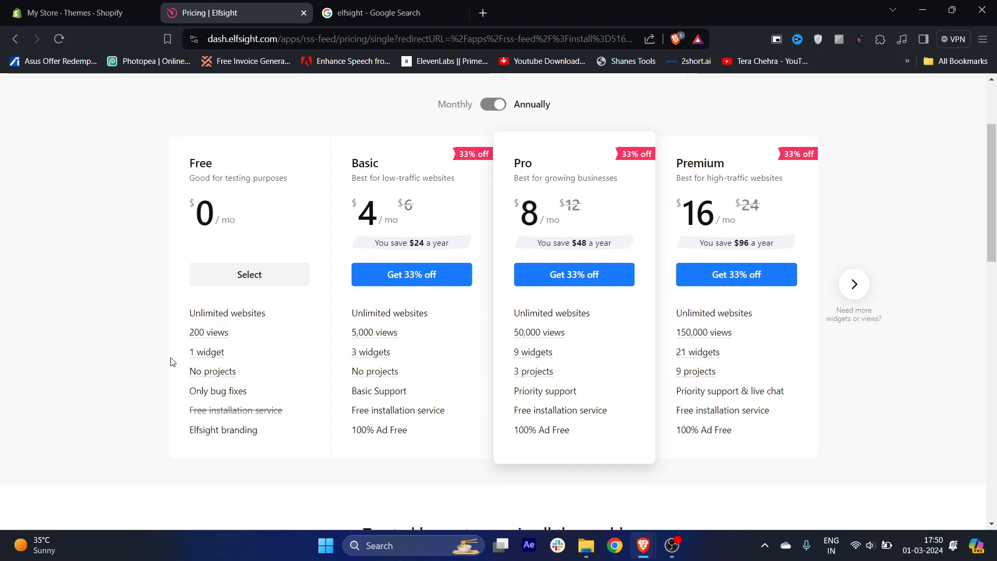
drag(189, 333, 234, 330)
click(258, 347)
scroll(877, 368, down, 1)
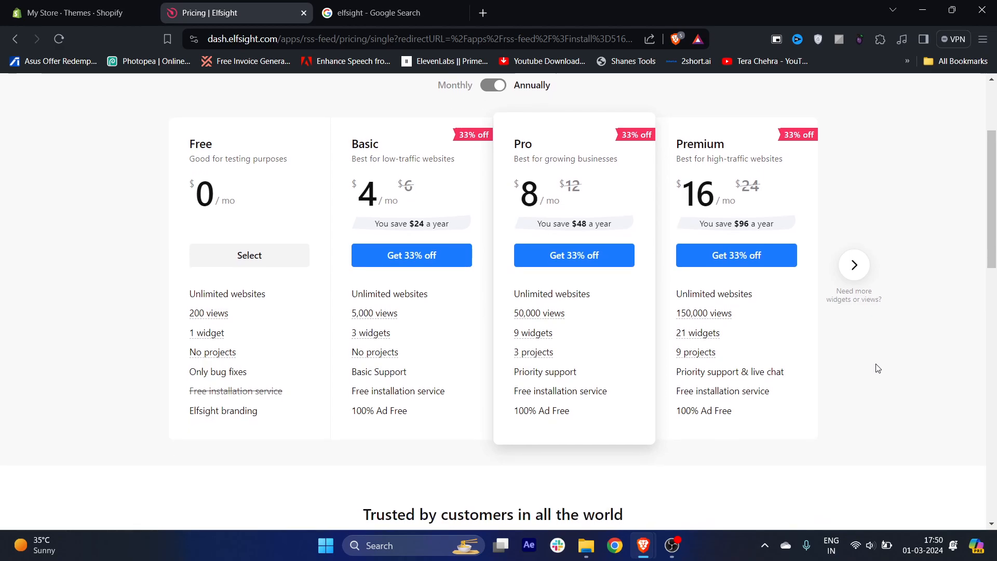
scroll(884, 354, up, 2)
click(205, 300)
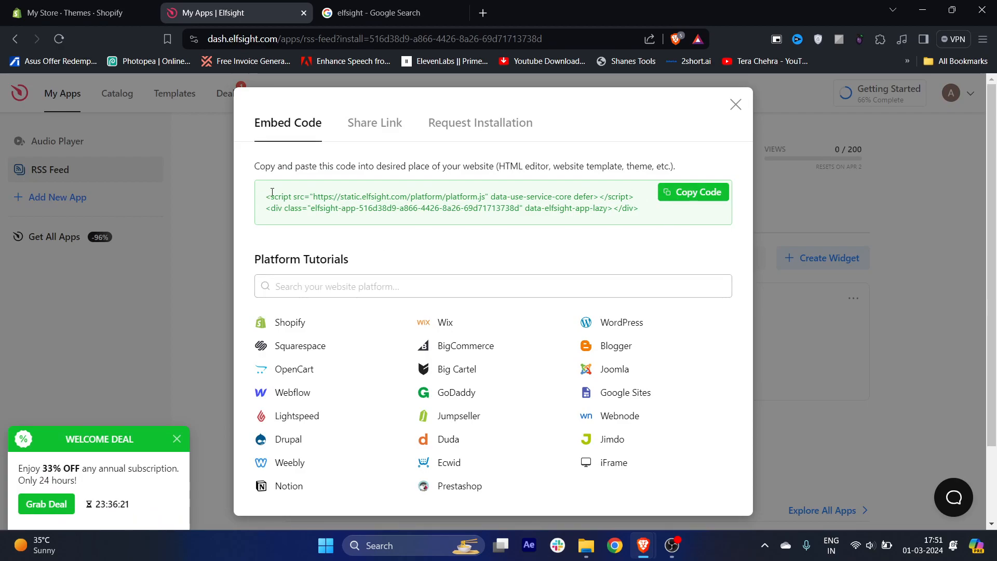
Copy the widget's embed code and open the Dawn theme's code for editing in the Shopify admin.
click(708, 193)
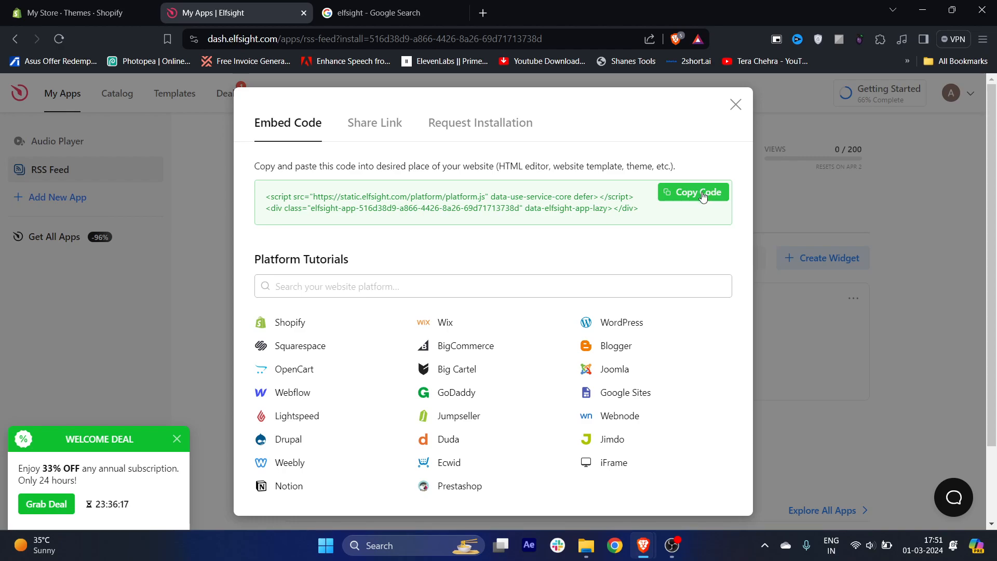
click(83, 13)
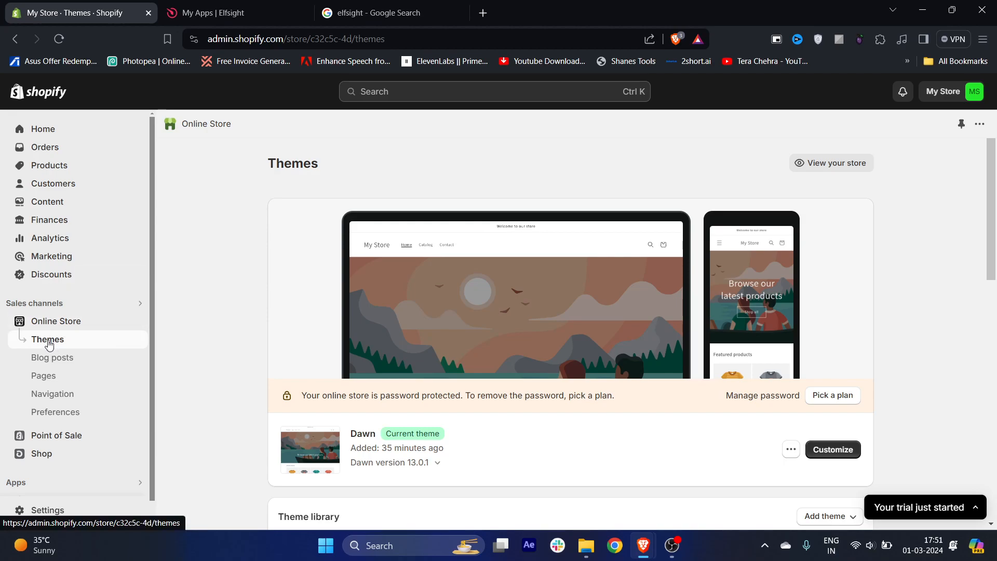
scroll(539, 403, down, 4)
click(791, 251)
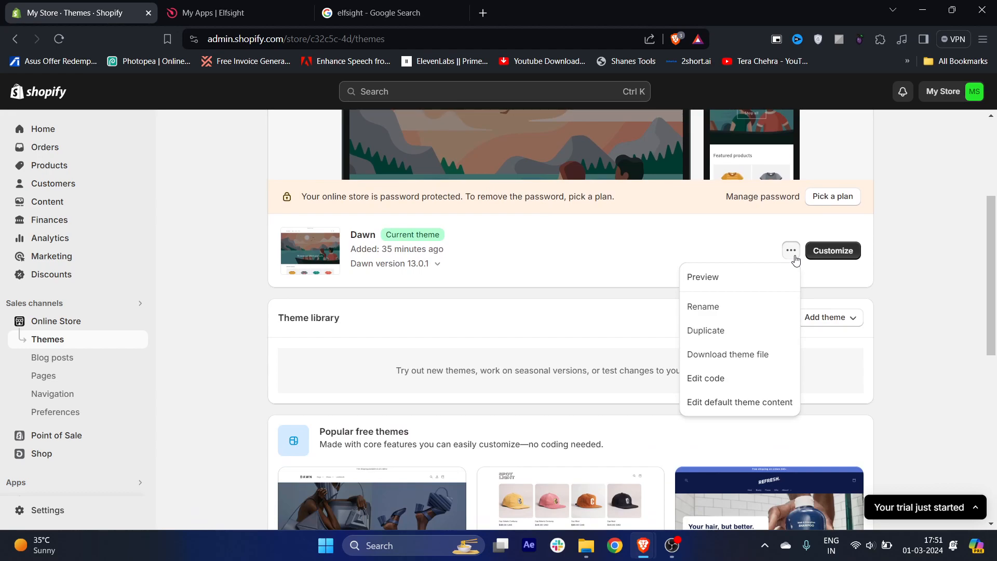
click(732, 378)
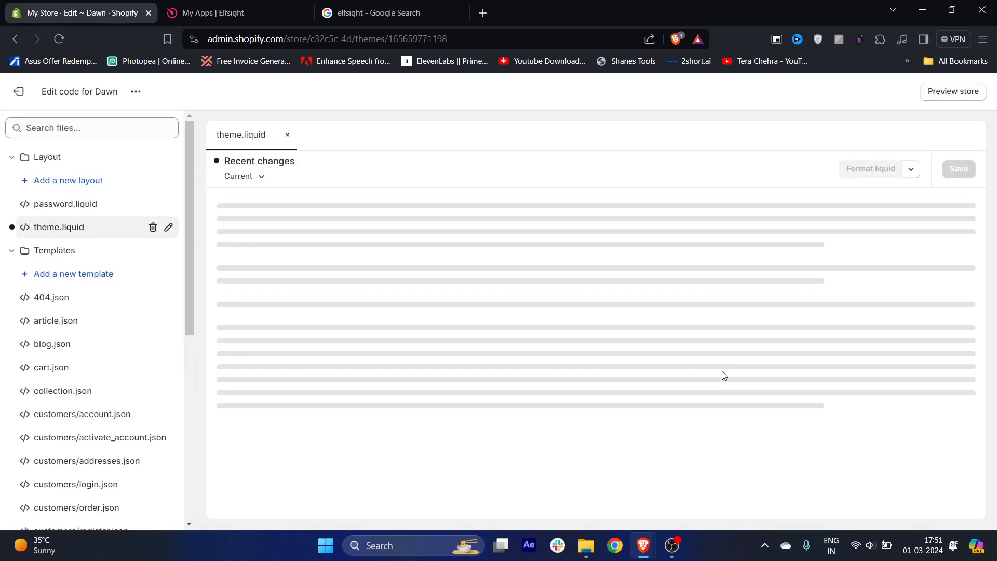
Replace the existing Elfsight snippet near the end of theme.liquid, inside the predictive search condition, with the copied RSS feed embed code.
scroll(705, 371, down, 2)
scroll(265, 312, up, 1)
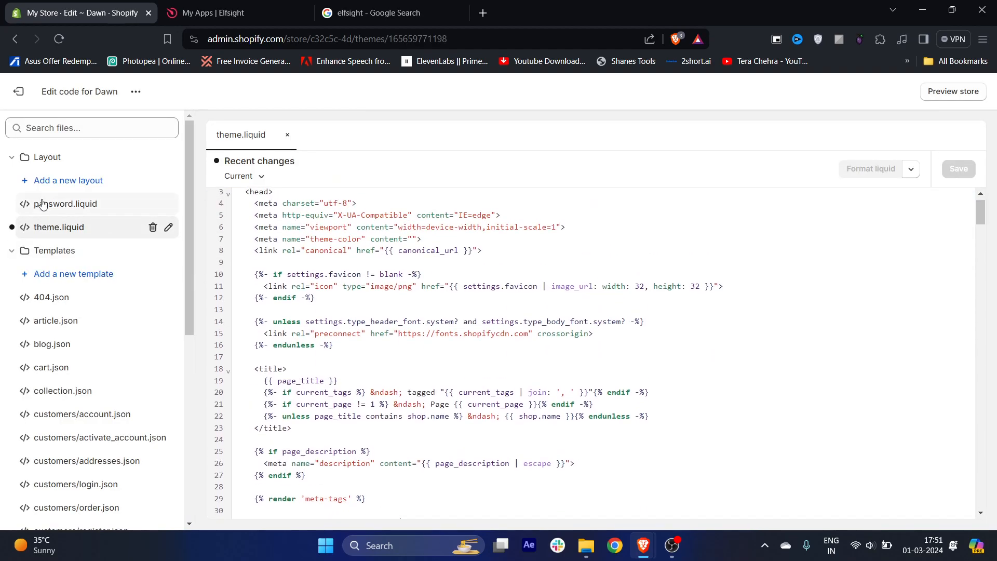
click(73, 232)
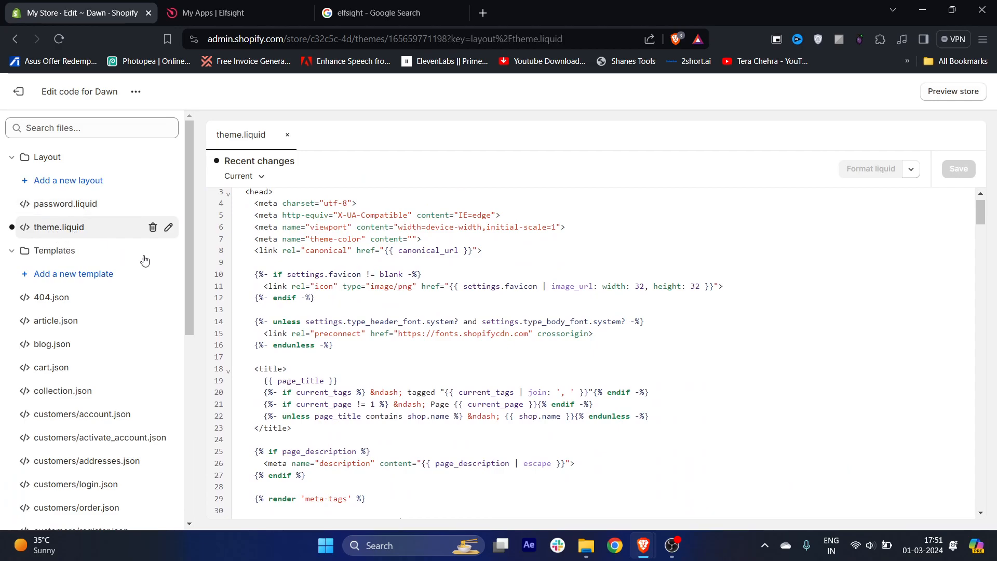
scroll(367, 334, down, 3)
scroll(366, 334, down, 20)
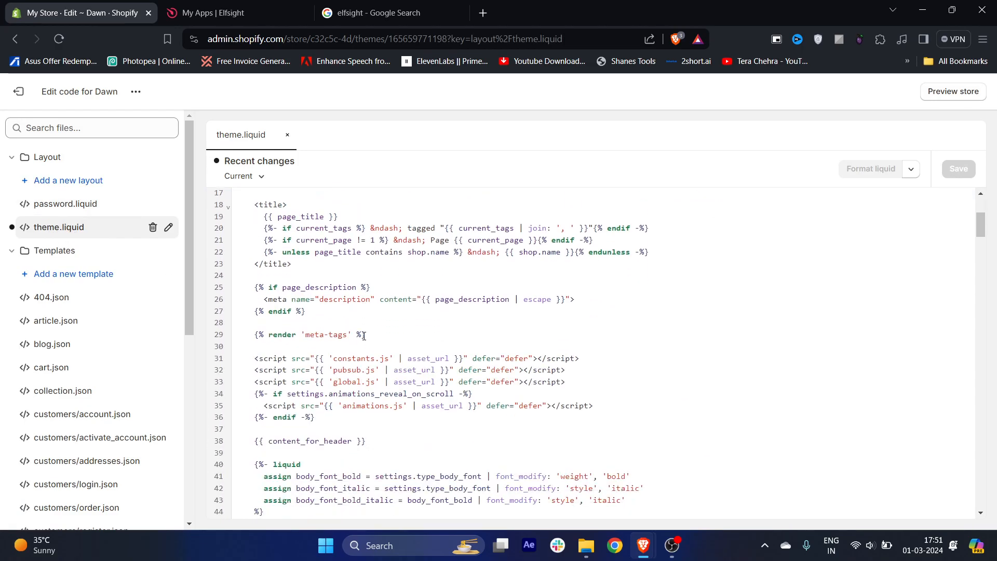
scroll(596, 350, down, 20)
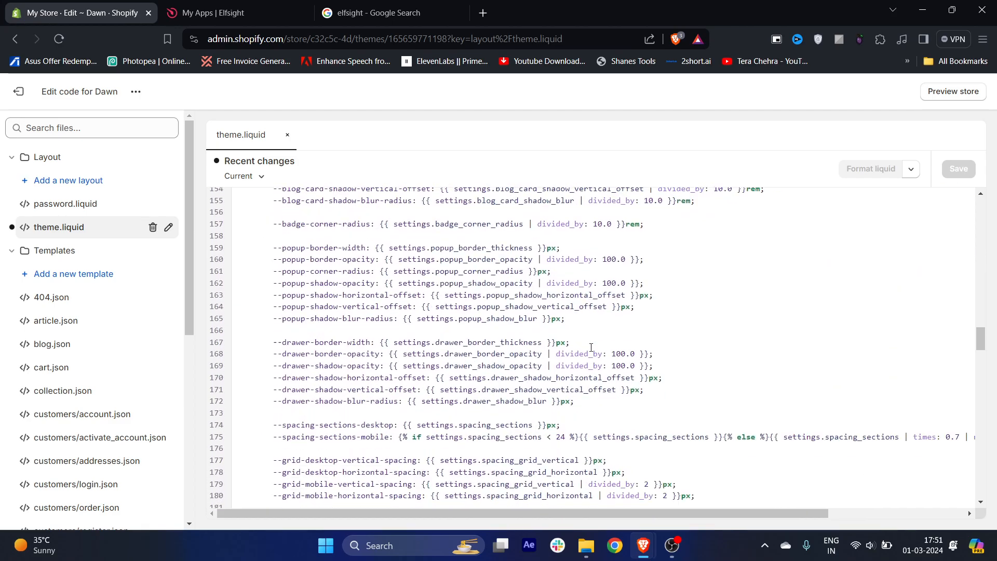
scroll(588, 346, down, 5)
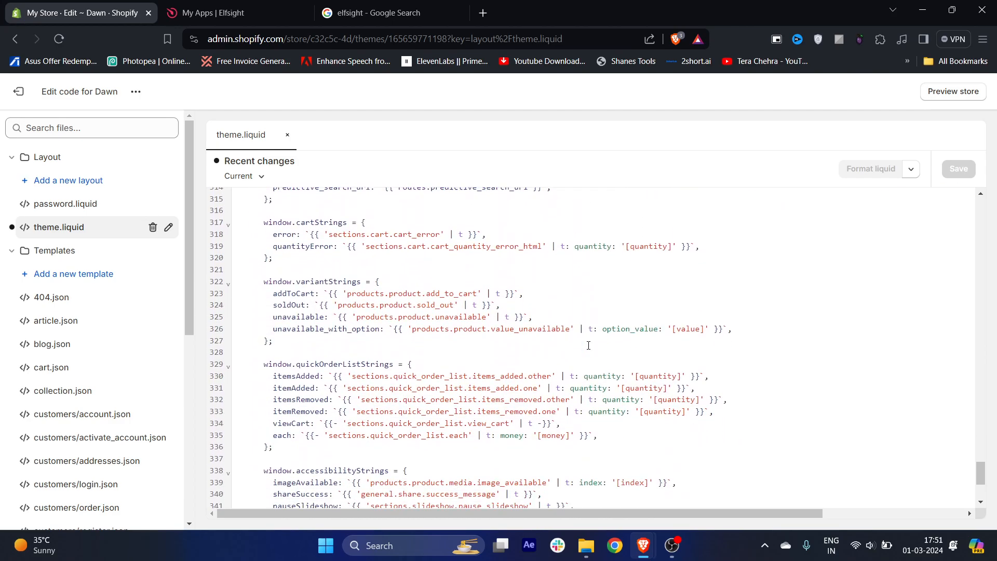
drag(264, 441, 285, 444)
click(281, 4)
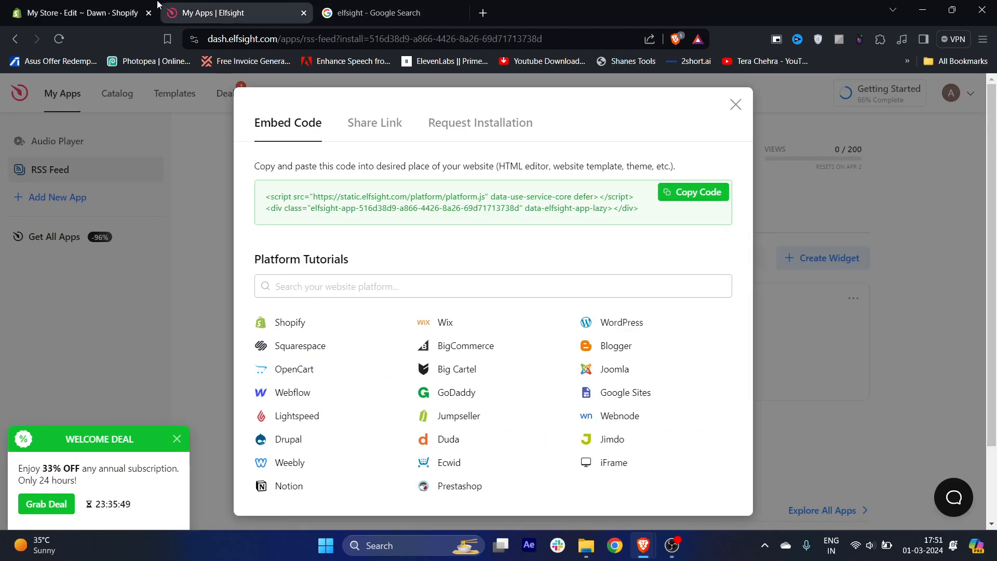
click(92, 4)
click(319, 450)
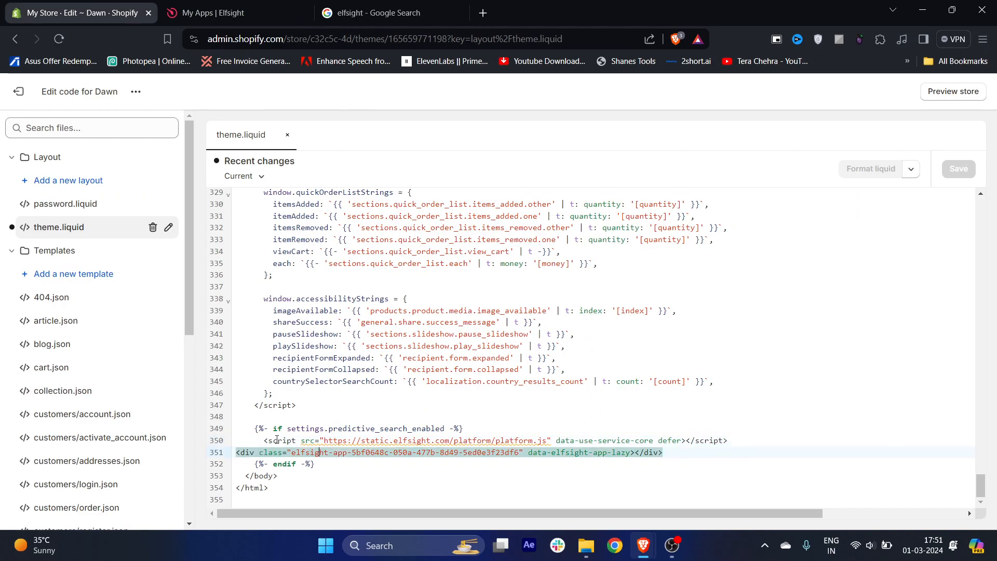
drag(263, 439, 675, 451)
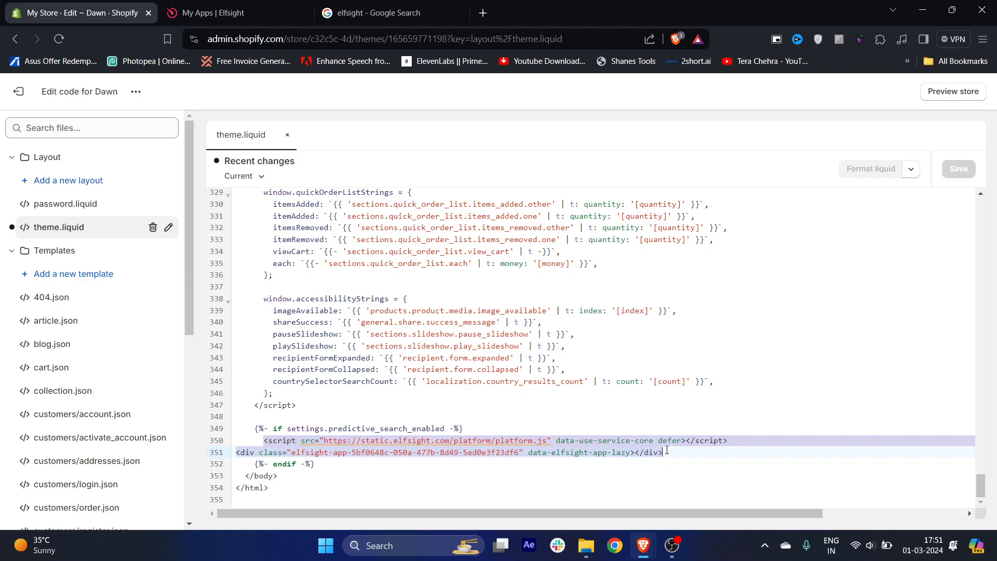
key(ctrl+v)
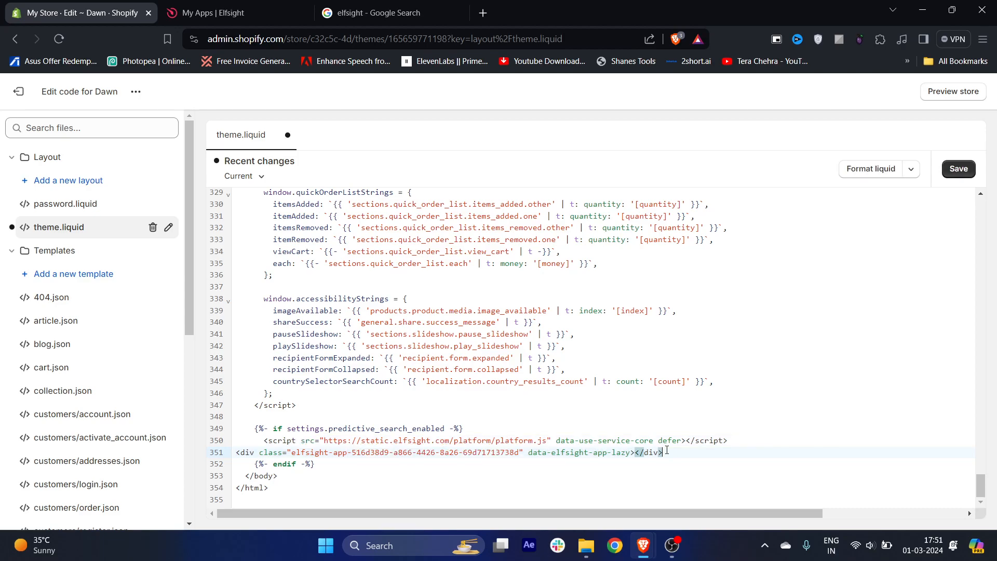
Compare the pasted snippet with the embed code shown in Elfsight and save theme.liquid.
click(224, 12)
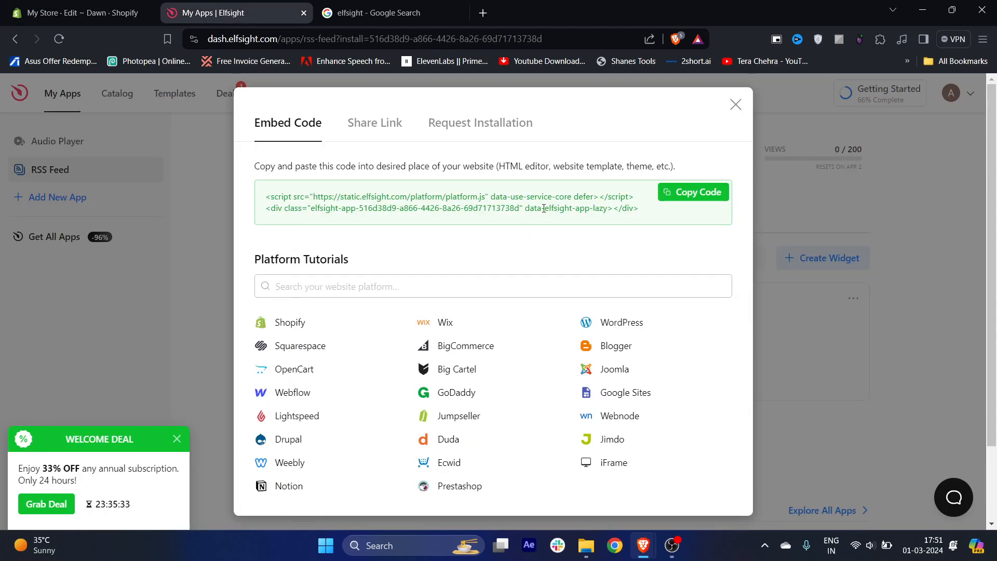
click(83, 13)
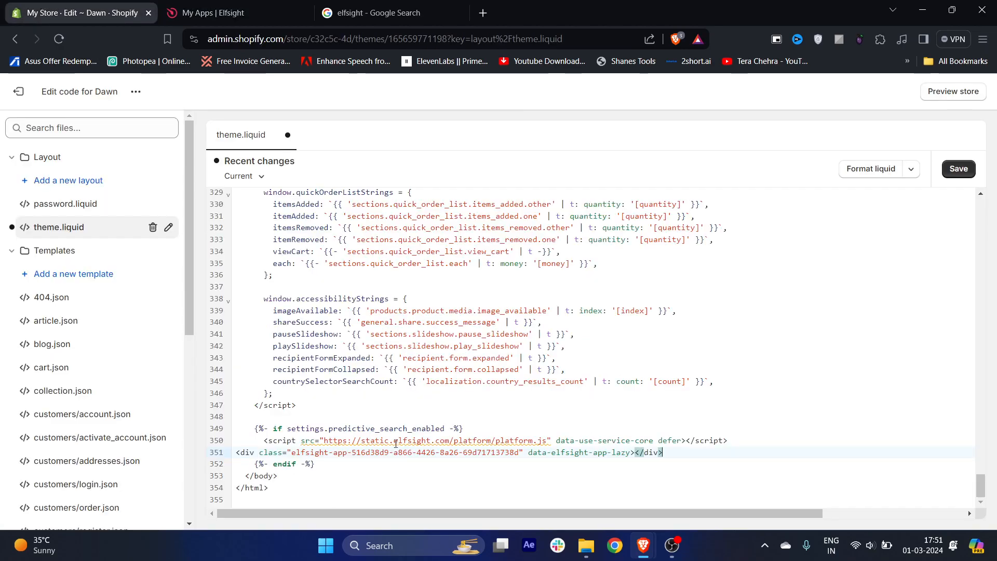
click(972, 178)
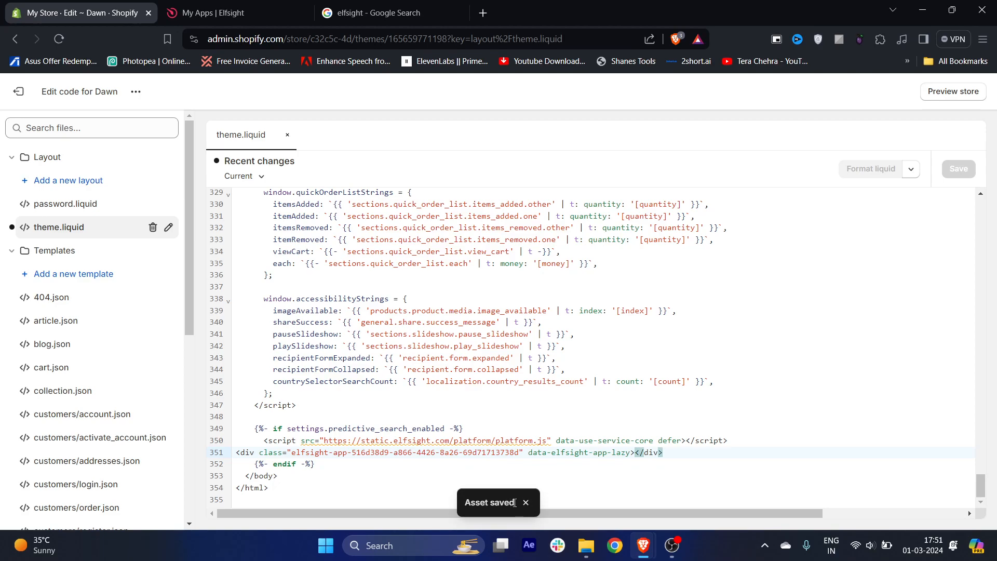
scroll(679, 323, up, 1)
scroll(675, 332, down, 1)
scroll(645, 400, right, 1)
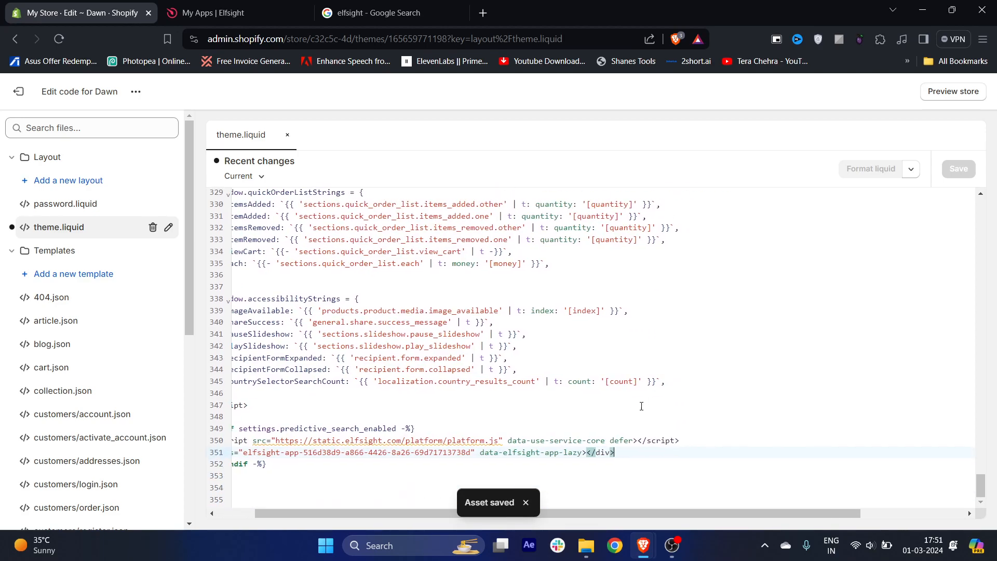
scroll(646, 400, left, 1)
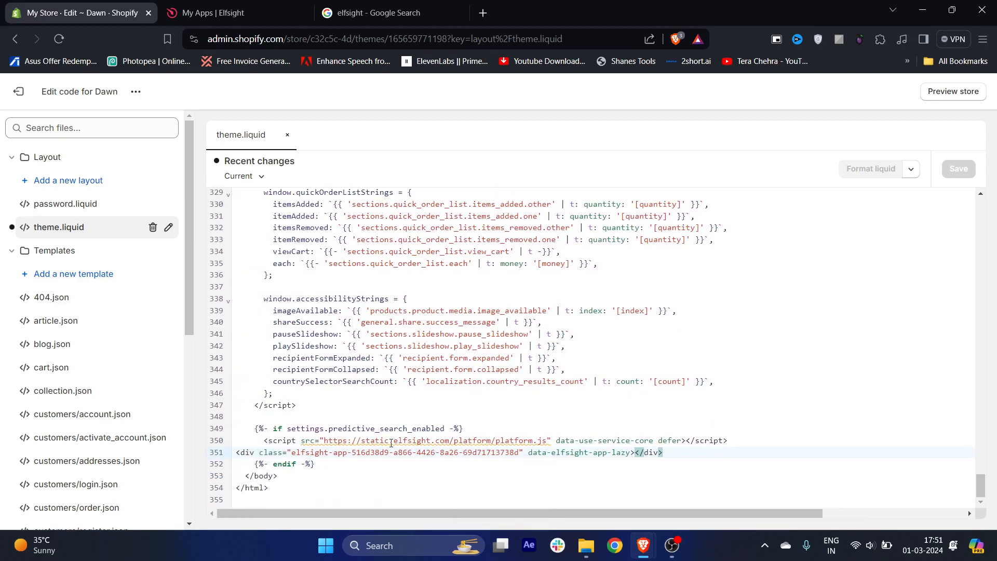
Leave the code editor, open the live store and examine the RSS feed grid below the footer.
click(18, 91)
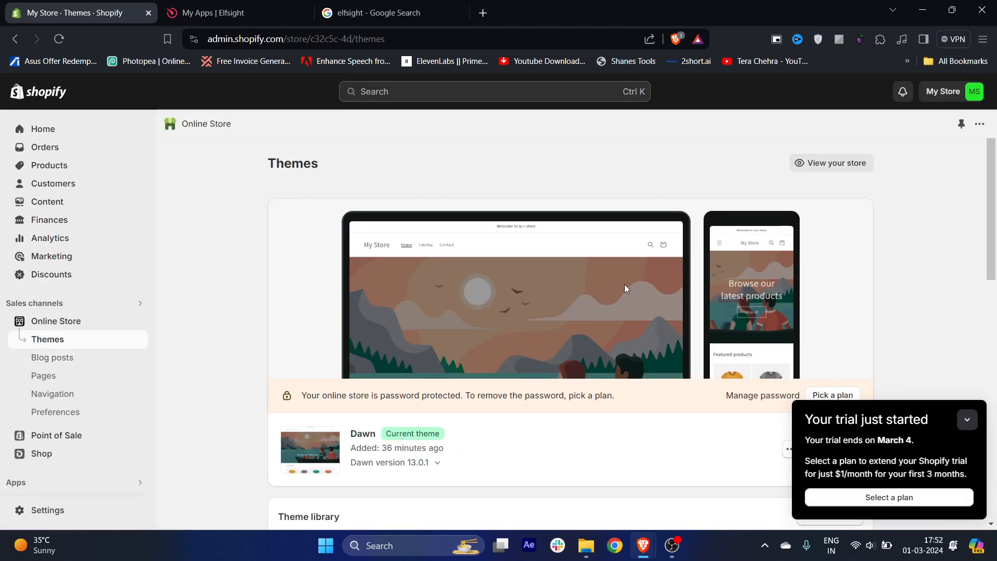
click(821, 163)
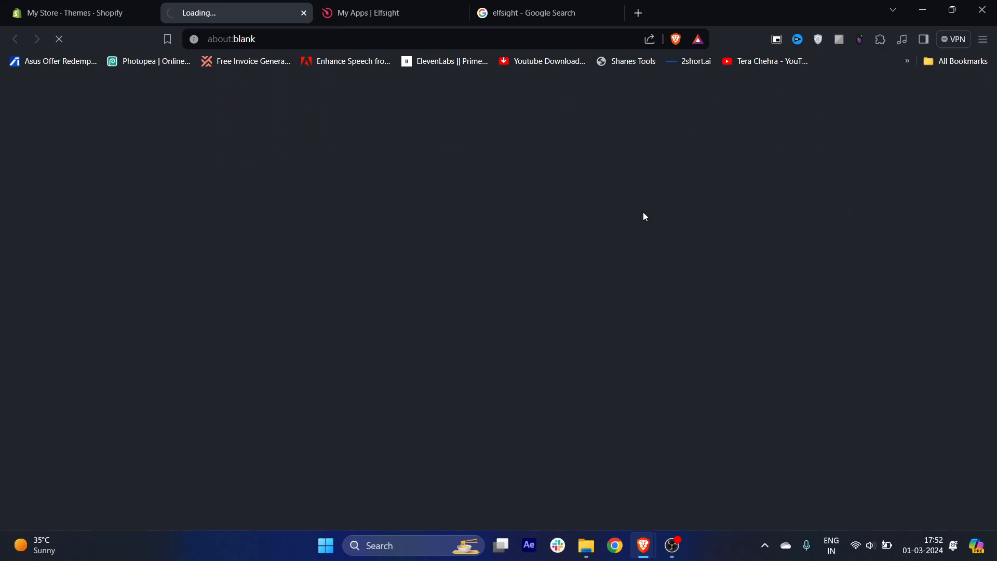
scroll(385, 296, down, 10)
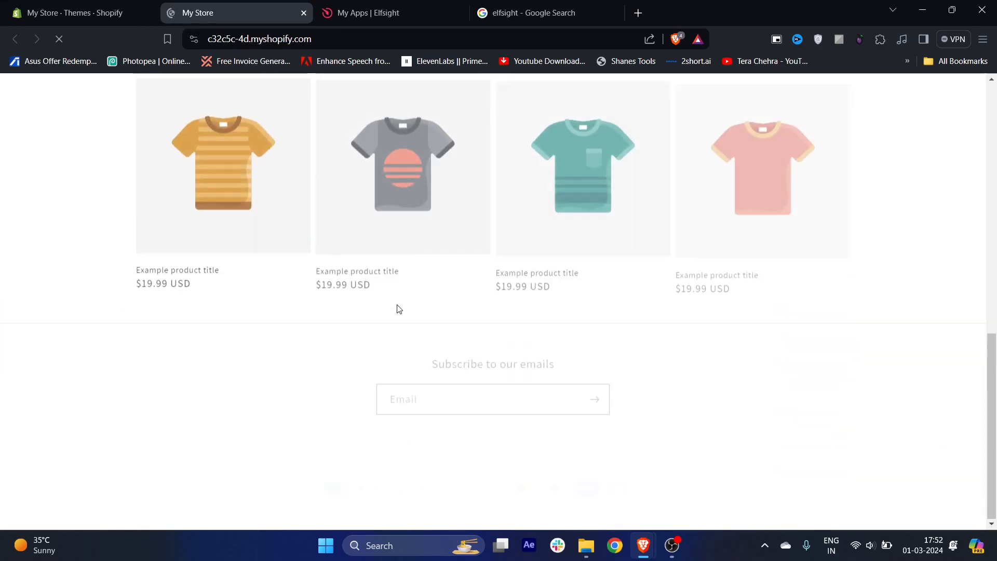
scroll(398, 309, down, 6)
scroll(358, 304, up, 3)
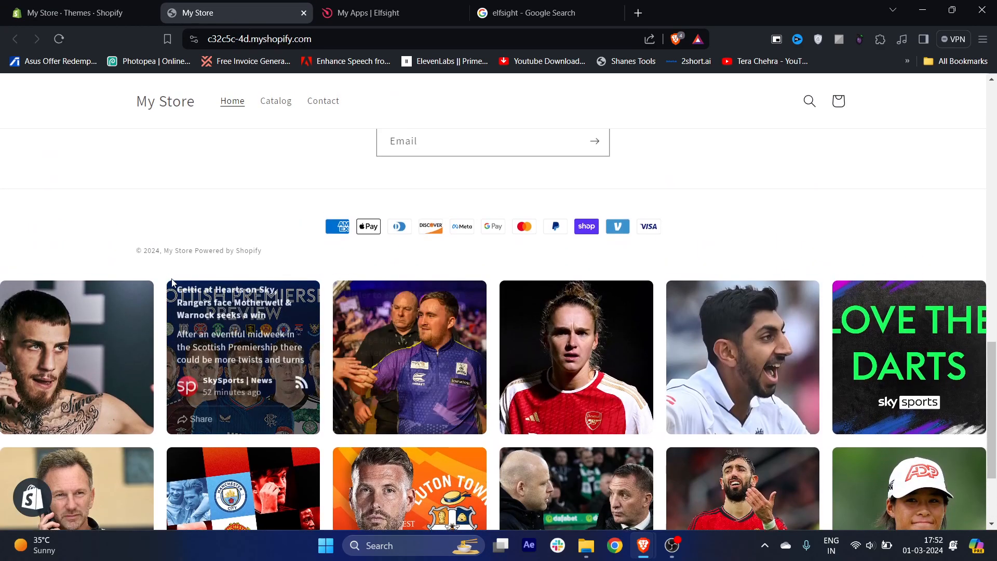
scroll(104, 296, down, 1)
scroll(86, 296, down, 2)
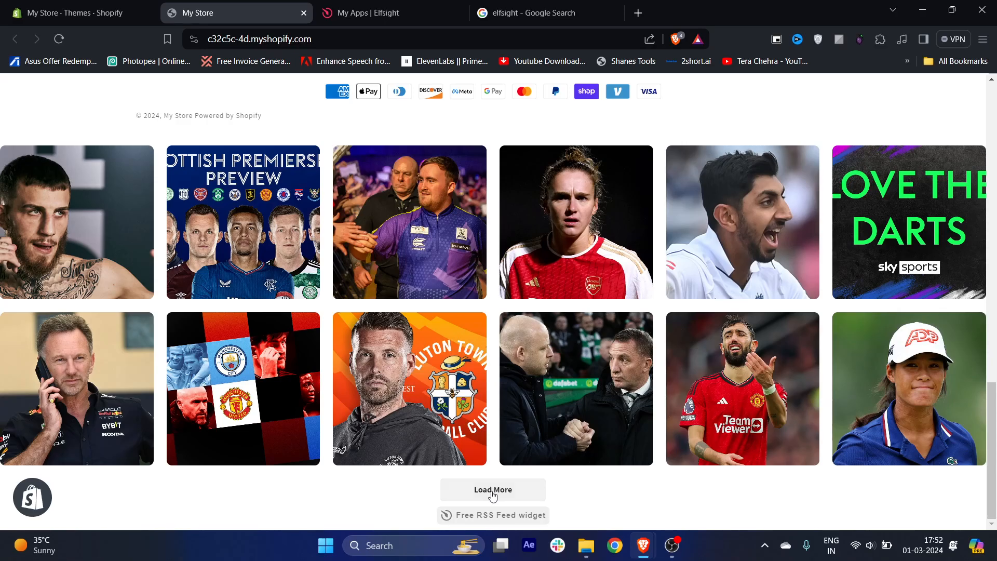
Load more items in the store's RSS feed and look over the rest of the home page.
click(493, 490)
scroll(494, 367, down, 5)
scroll(519, 311, up, 20)
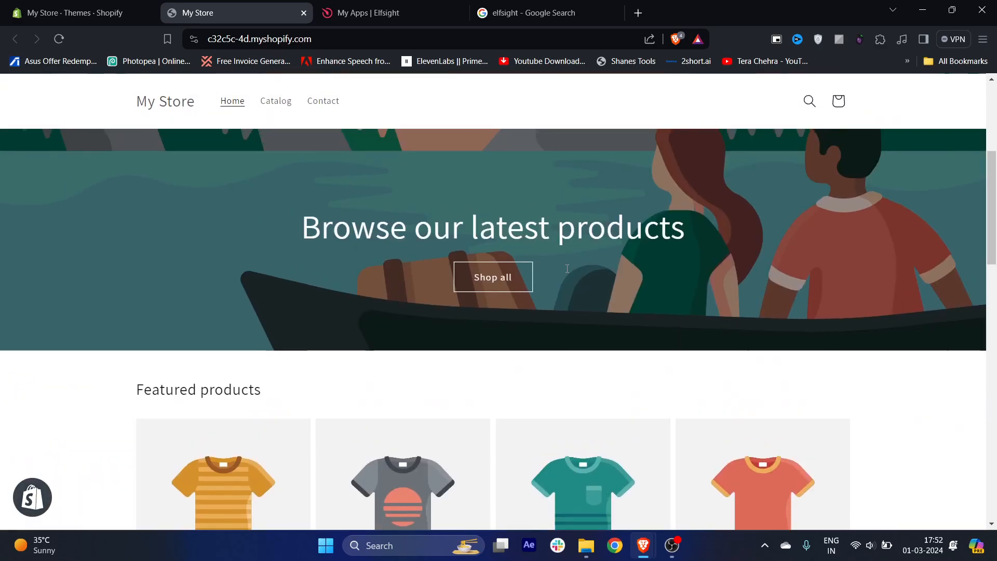
scroll(566, 268, down, 5)
scroll(574, 268, down, 4)
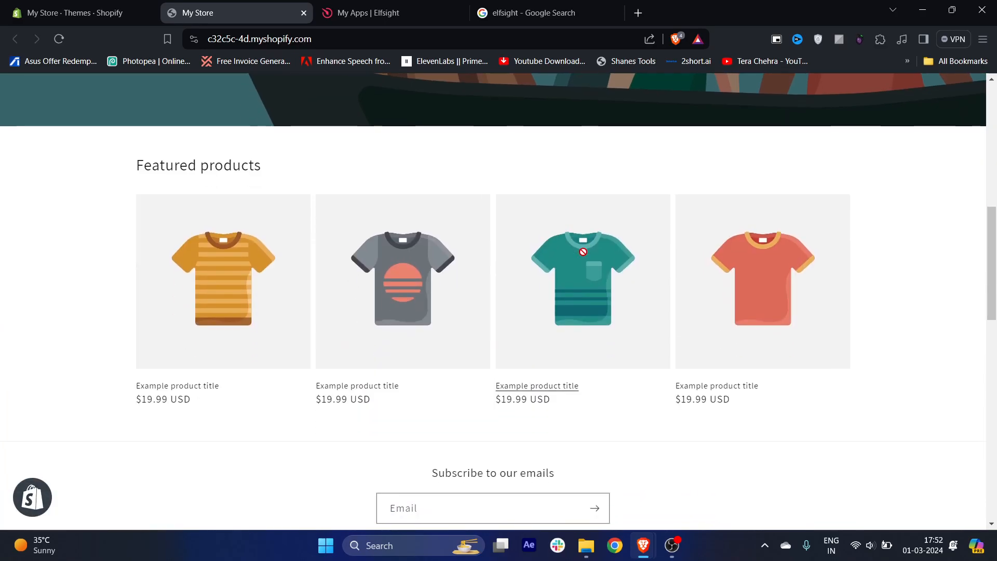
scroll(582, 251, up, 1)
scroll(580, 249, up, 8)
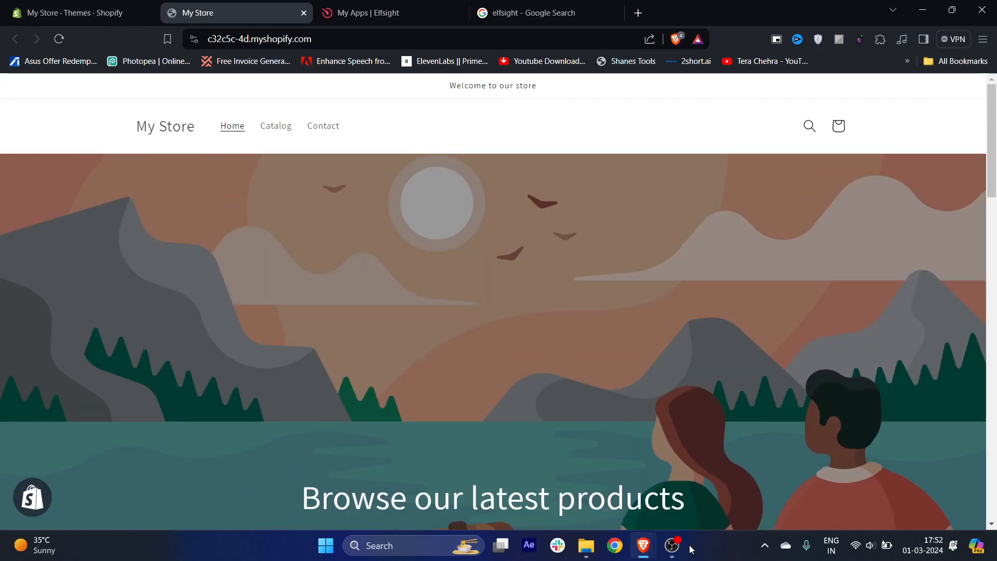
click(672, 545)
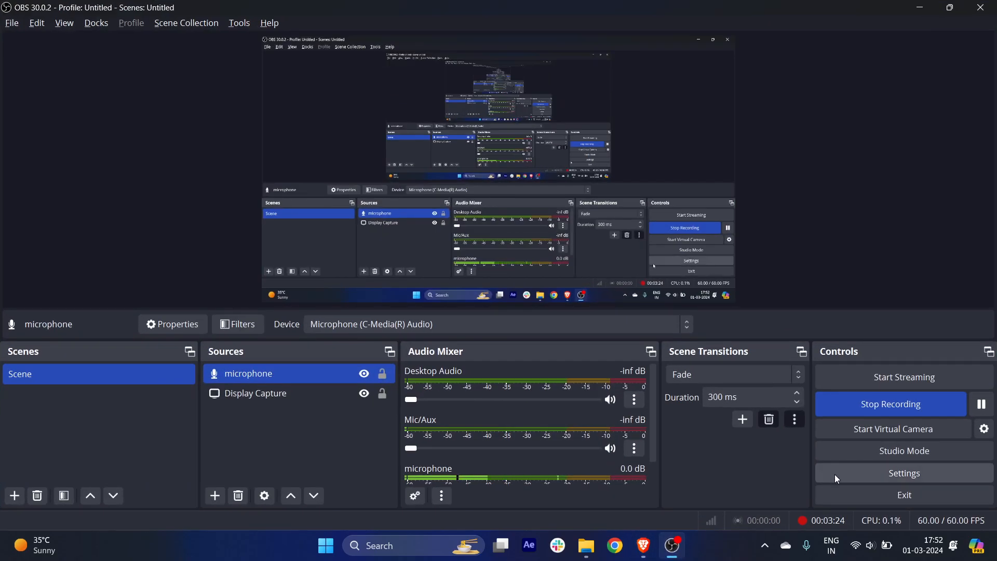